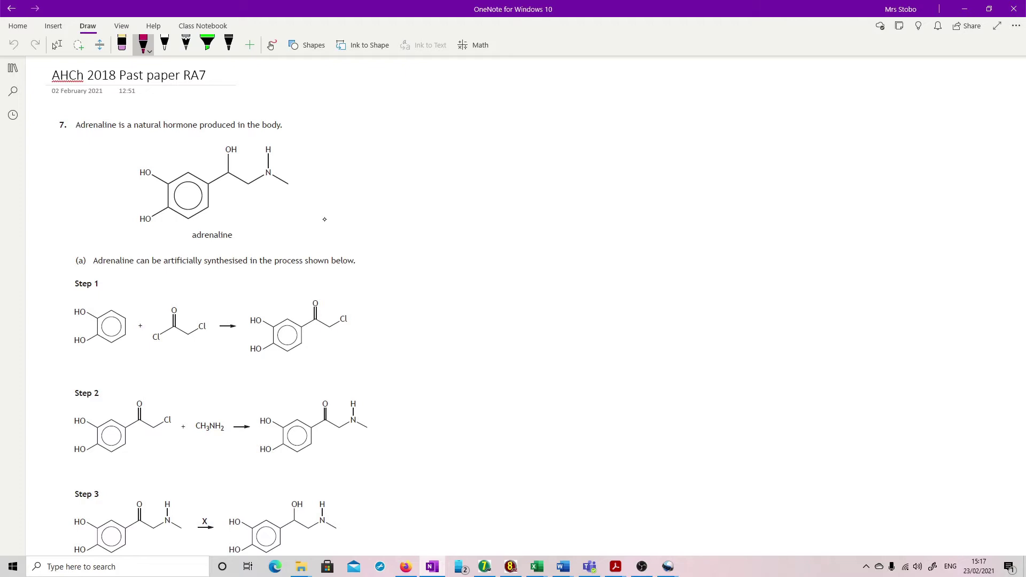
# In dark red, circle the Step 1 ring position and the Step 3 C=O and C–OH groups
pyautogui.press('Escape')
pyautogui.scroll(-2, 442, 297)
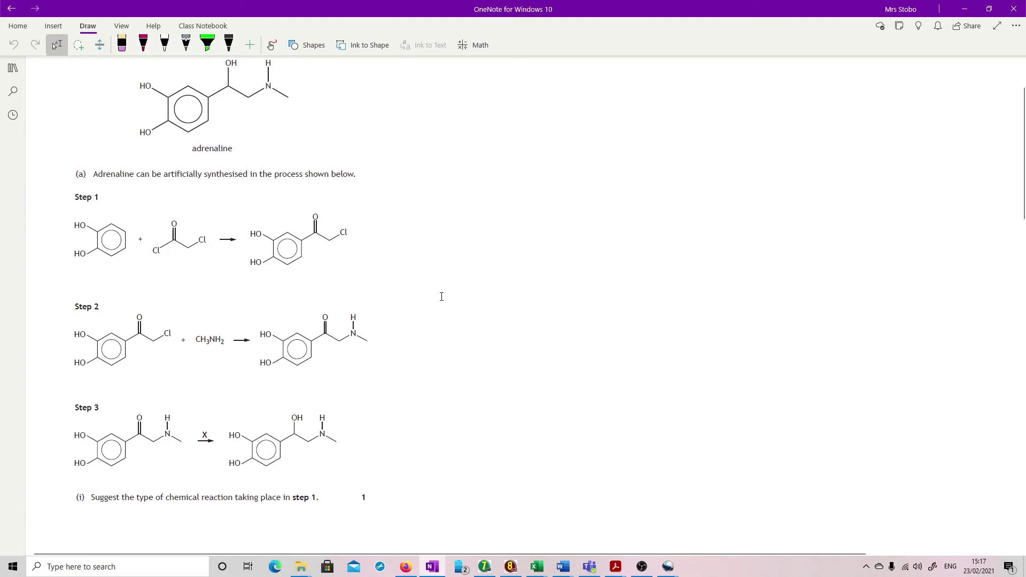
pyautogui.click(144, 45)
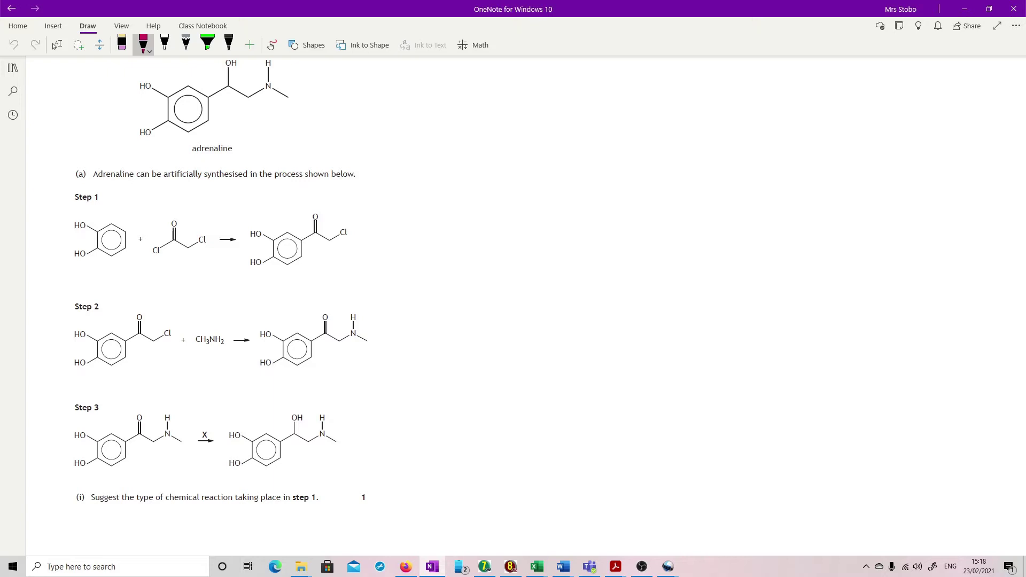
pyautogui.moveTo(131, 234)
pyautogui.mouseDown()
pyautogui.moveTo(135, 220)
pyautogui.moveTo(141, 230)
pyautogui.mouseUp()
pyautogui.moveTo(141, 408); pyautogui.dragTo(145, 406)
pyautogui.moveTo(298, 407); pyautogui.dragTo(302, 415)
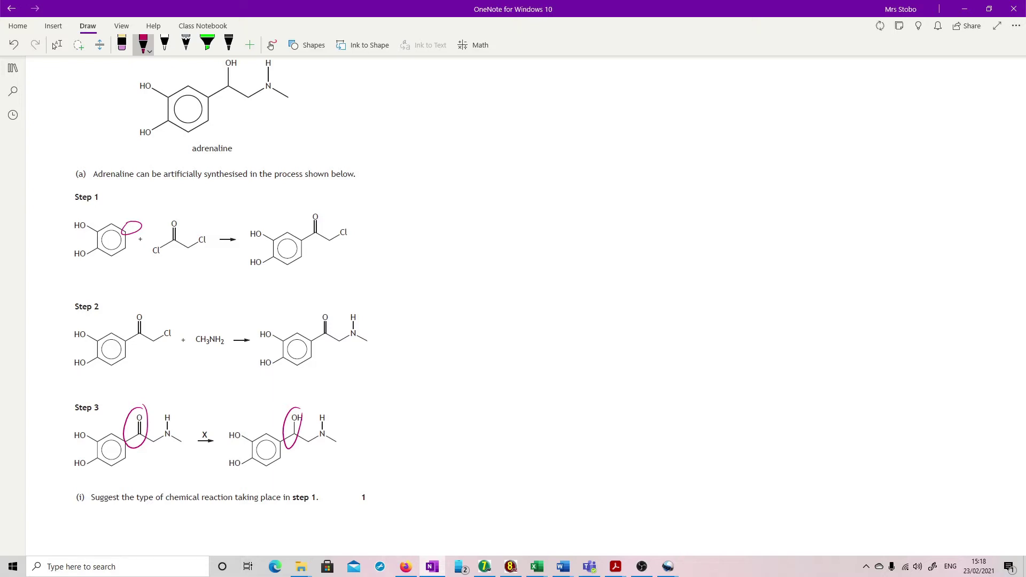
# Draw an arrow under the Step 1 reactants and write 'electrophilic substitution' beside the product
pyautogui.moveTo(143, 272)
pyautogui.mouseDown()
pyautogui.moveTo(214, 268)
pyautogui.moveTo(214, 277)
pyautogui.mouseUp()
pyautogui.moveTo(397, 253)
pyautogui.mouseDown()
pyautogui.moveTo(460, 235)
pyautogui.moveTo(499, 251)
pyautogui.moveTo(529, 235)
pyautogui.moveTo(574, 246)
pyautogui.moveTo(593, 229)
pyautogui.moveTo(617, 240)
pyautogui.moveTo(706, 240)
pyautogui.mouseUp()
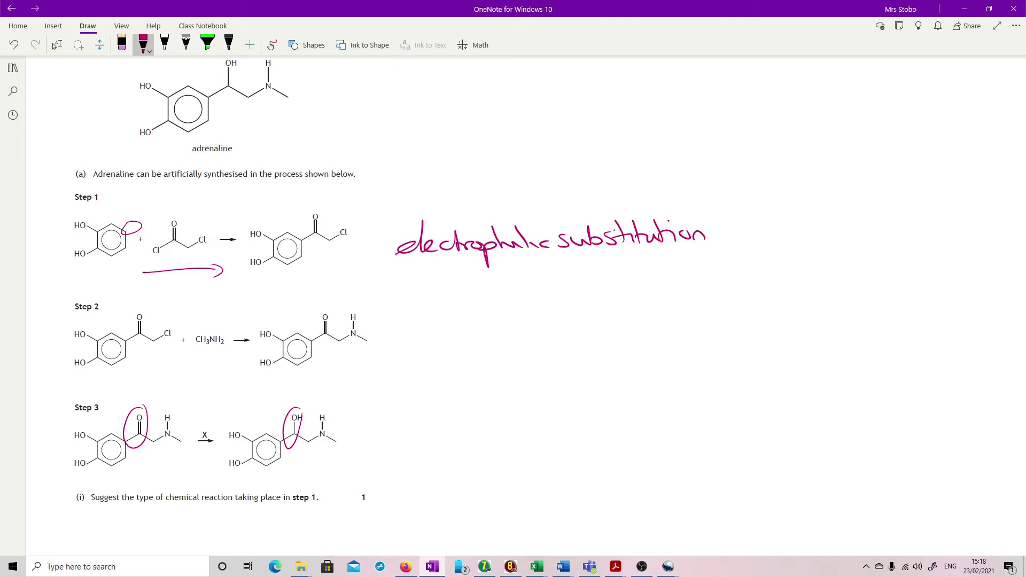
pyautogui.press('Escape')
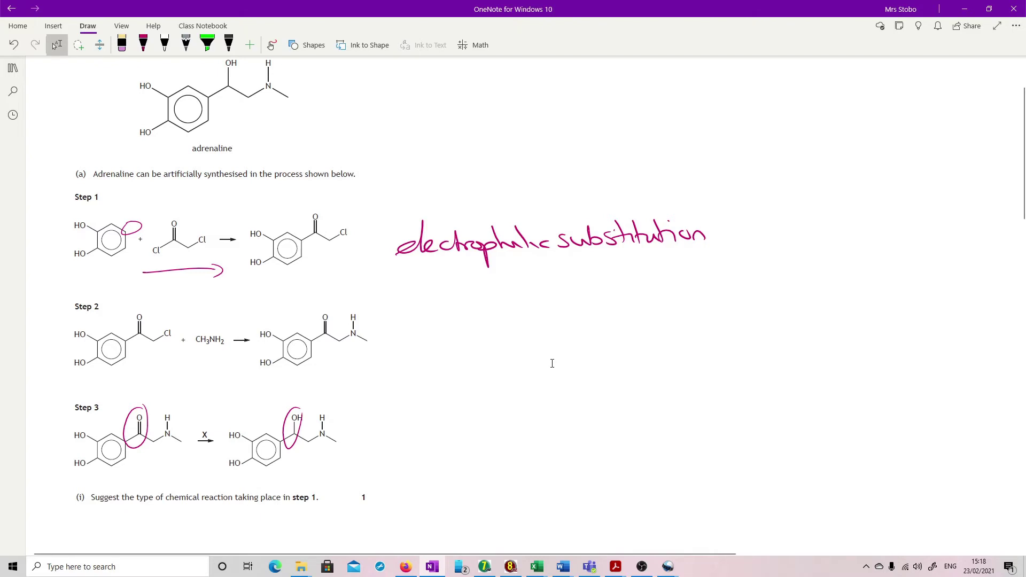
# Box the Step 2 product and its NH–CH3 group in red ink
pyautogui.scroll(-5, 552, 363)
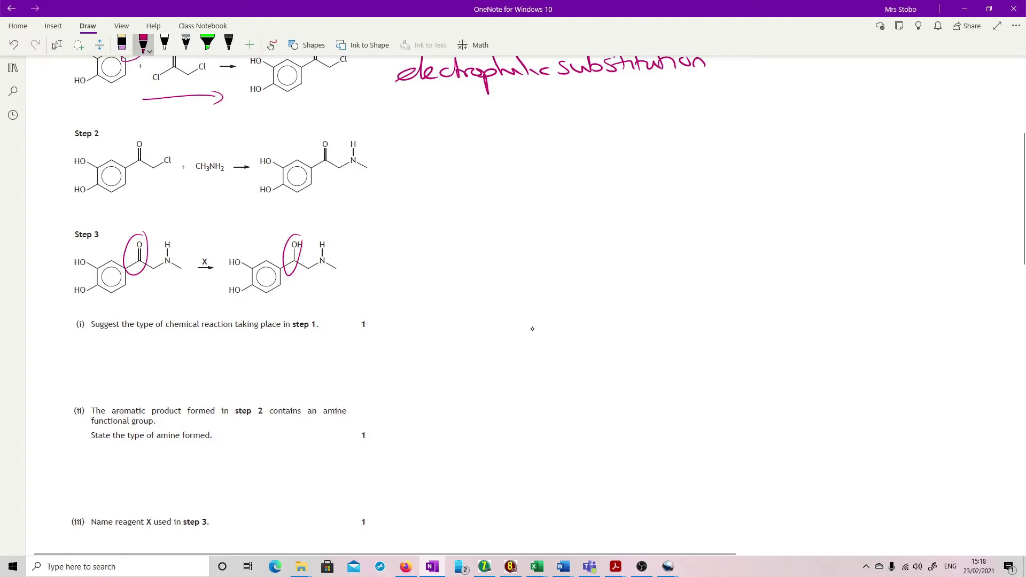
pyautogui.moveTo(255, 130); pyautogui.dragTo(378, 200)
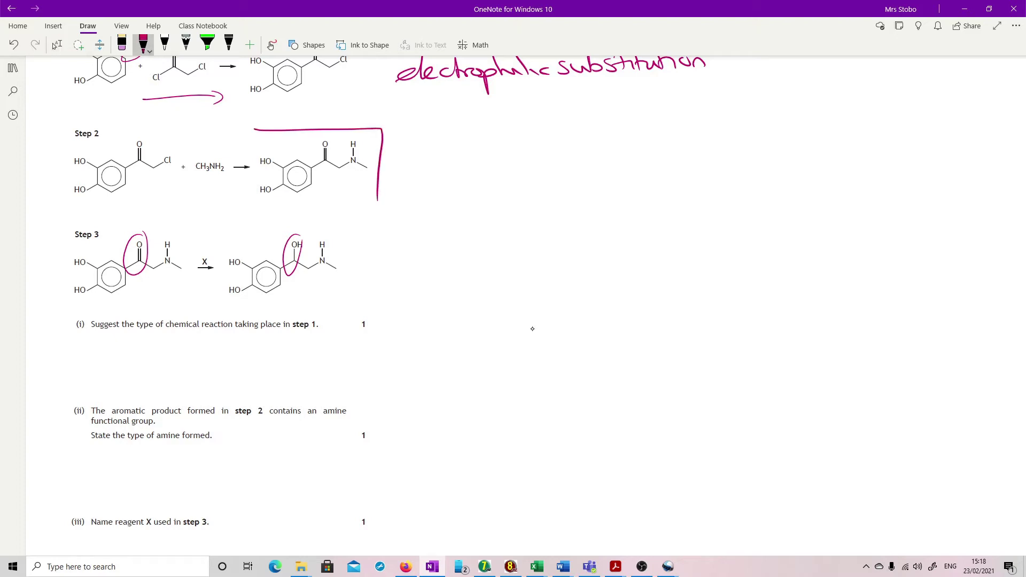
pyautogui.moveTo(257, 131)
pyautogui.mouseDown()
pyautogui.moveTo(256, 198)
pyautogui.moveTo(363, 216)
pyautogui.mouseUp()
pyautogui.moveTo(346, 126); pyautogui.dragTo(346, 187)
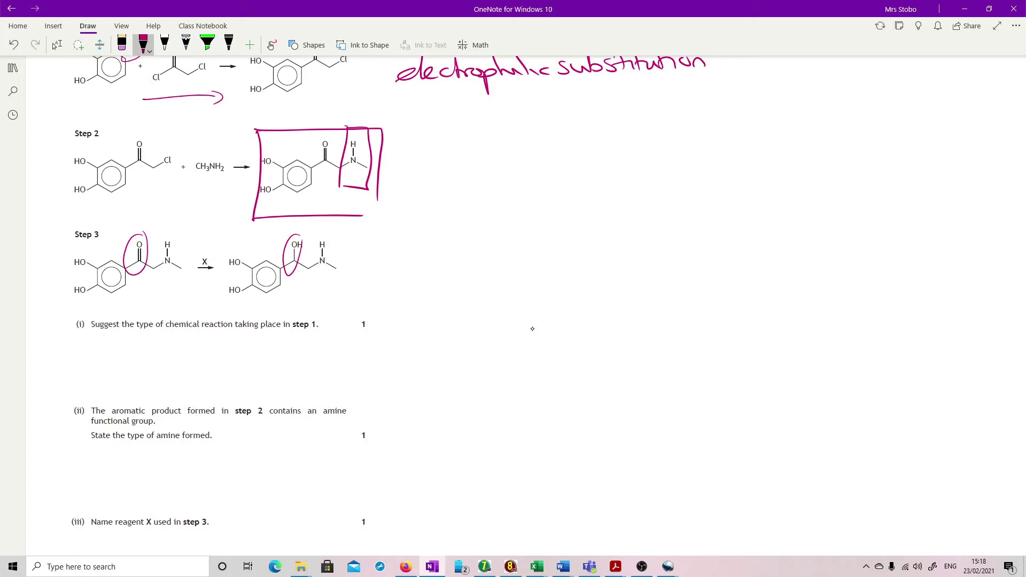
# Circle the nitrogen, write 'Secondary.' under (ii) and circle reagent X
pyautogui.moveTo(358, 154); pyautogui.dragTo(354, 154)
pyautogui.moveTo(355, 161); pyautogui.dragTo(370, 171)
pyautogui.moveTo(128, 457)
pyautogui.mouseDown()
pyautogui.moveTo(136, 474)
pyautogui.moveTo(212, 474)
pyautogui.mouseUp()
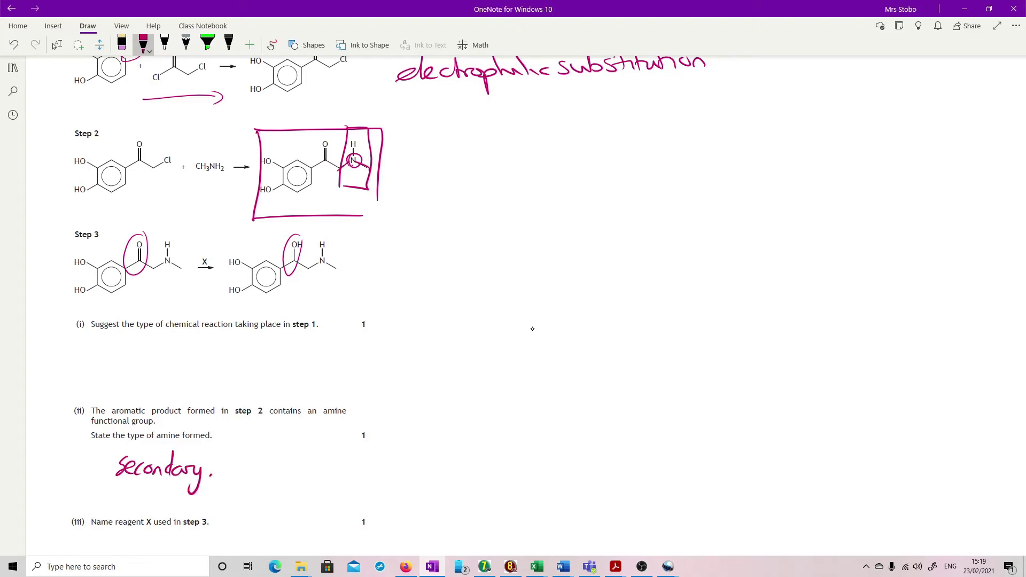
pyautogui.moveTo(209, 247)
pyautogui.mouseDown()
pyautogui.moveTo(201, 275)
pyautogui.moveTo(220, 249)
pyautogui.mouseUp()
# Handwrite the formula 'LiAlH4' under question (iii)
pyautogui.scroll(-3, 532, 329)
pyautogui.press('Escape')
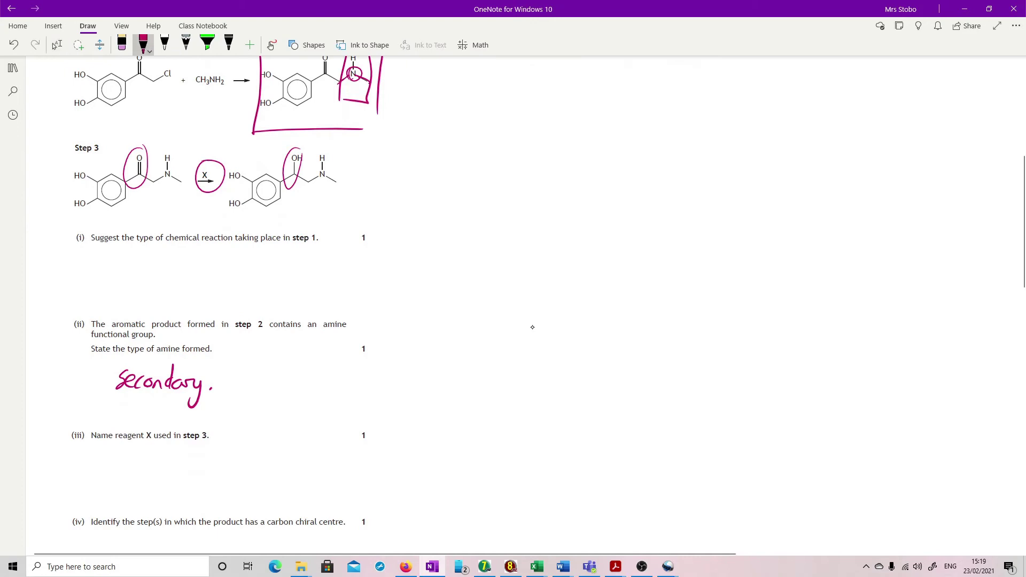
pyautogui.moveTo(112, 447)
pyautogui.mouseDown()
pyautogui.moveTo(116, 475)
pyautogui.moveTo(143, 470)
pyautogui.mouseUp()
pyautogui.click(119, 457)
pyautogui.moveTo(141, 467)
pyautogui.mouseDown()
pyautogui.moveTo(154, 455)
pyautogui.moveTo(152, 473)
pyautogui.mouseUp()
pyautogui.moveTo(153, 467)
pyautogui.mouseDown()
pyautogui.moveTo(157, 478)
pyautogui.moveTo(210, 474)
pyautogui.mouseUp()
# Write 'Lithium Aluminium Hydride' after the formula
pyautogui.moveTo(231, 450)
pyautogui.mouseDown()
pyautogui.moveTo(214, 474)
pyautogui.moveTo(224, 472)
pyautogui.mouseUp()
pyautogui.moveTo(226, 466); pyautogui.dragTo(239, 473)
pyautogui.moveTo(243, 464); pyautogui.dragTo(285, 474)
pyautogui.moveTo(273, 468); pyautogui.dragTo(323, 474)
pyautogui.moveTo(324, 466); pyautogui.dragTo(336, 475)
pyautogui.moveTo(340, 465); pyautogui.dragTo(357, 474)
pyautogui.moveTo(353, 466); pyautogui.dragTo(382, 473)
pyautogui.moveTo(383, 463); pyautogui.dragTo(398, 462)
pyautogui.moveTo(399, 451)
pyautogui.mouseDown()
pyautogui.moveTo(385, 486)
pyautogui.moveTo(427, 473)
pyautogui.mouseUp()
pyautogui.moveTo(434, 463); pyautogui.dragTo(448, 473)
pyautogui.moveTo(448, 468); pyautogui.dragTo(455, 470)
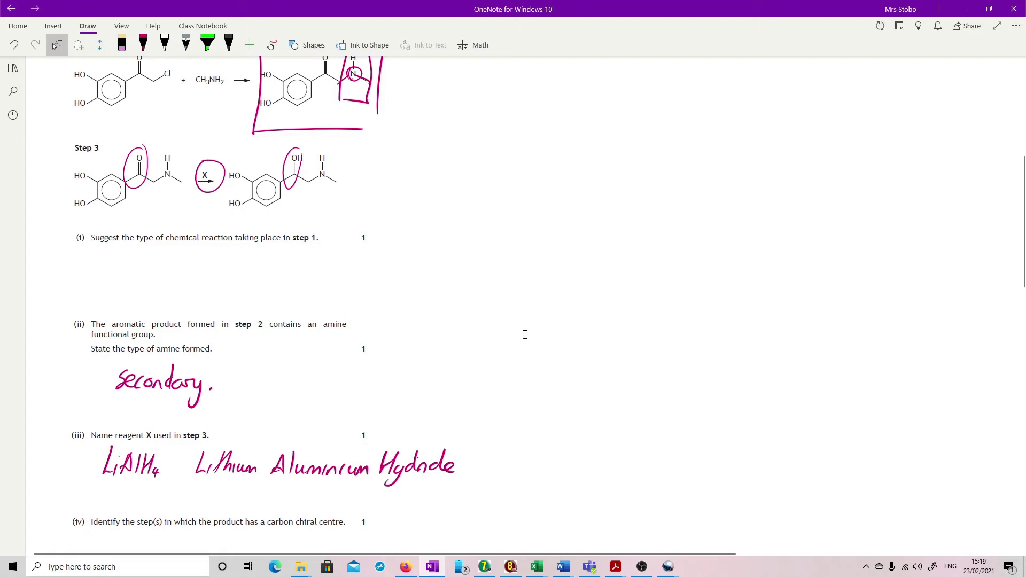
# Bracket Steps 1–3 with green highlighter lines down the side and across the top
pyautogui.scroll(5, 525, 335)
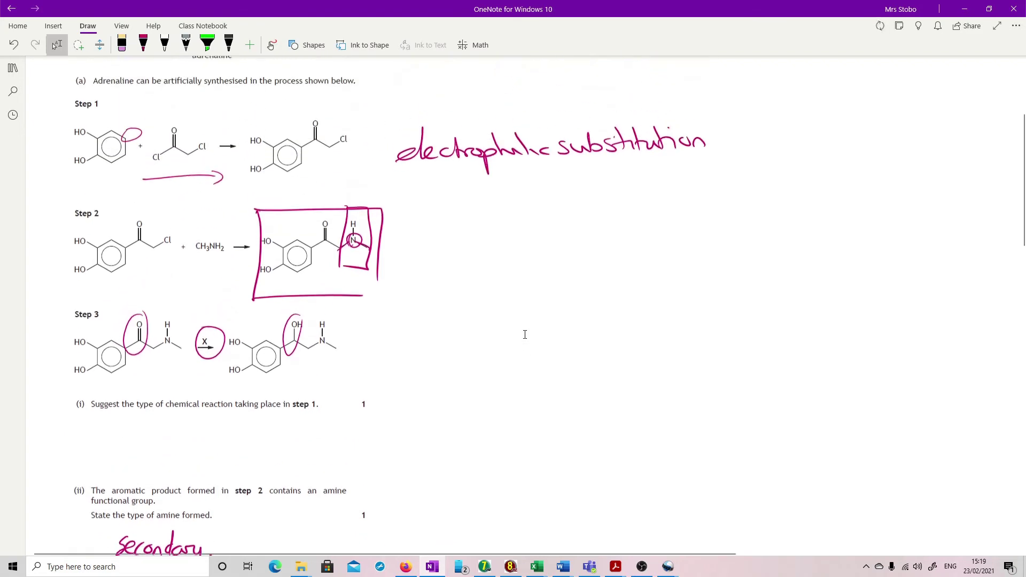
pyautogui.click(143, 44)
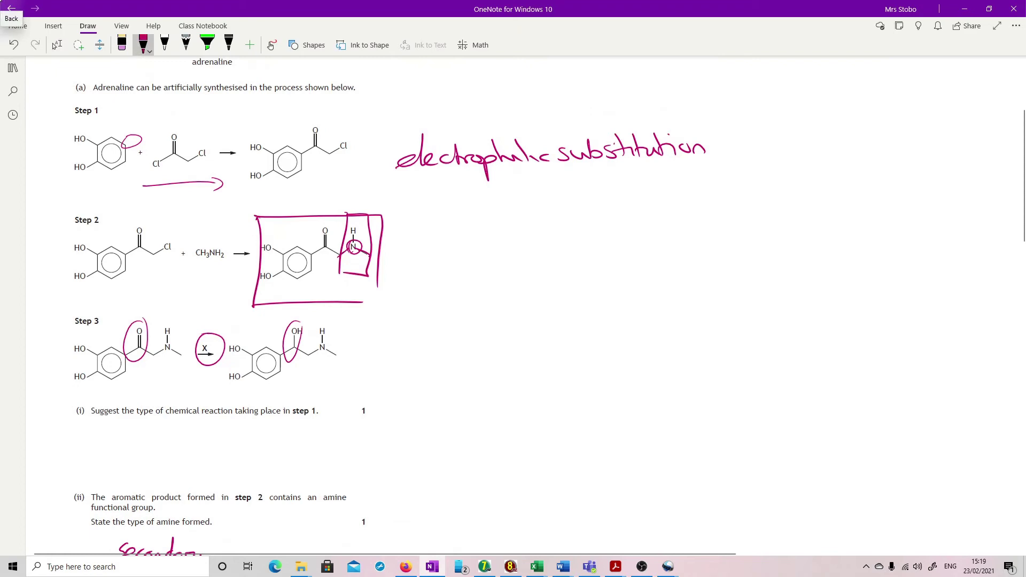
pyautogui.click(207, 44)
pyautogui.moveTo(231, 114)
pyautogui.mouseDown()
pyautogui.moveTo(235, 300)
pyautogui.moveTo(206, 353)
pyautogui.moveTo(266, 397)
pyautogui.moveTo(393, 395)
pyautogui.mouseUp()
pyautogui.moveTo(230, 113); pyautogui.dragTo(391, 114)
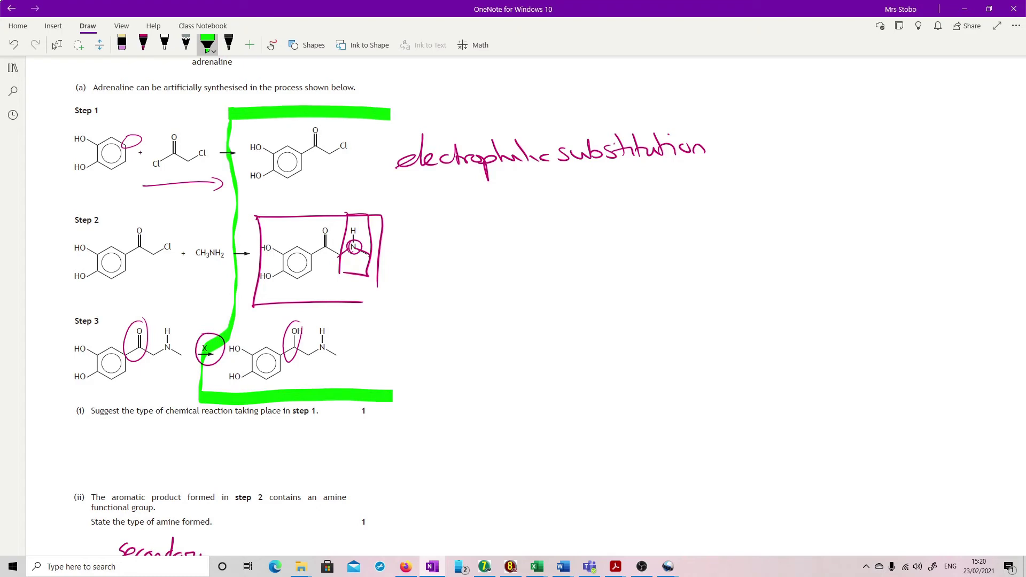
# Sketch a carbon with four bonds beside Step 2 in magenta
pyautogui.click(143, 44)
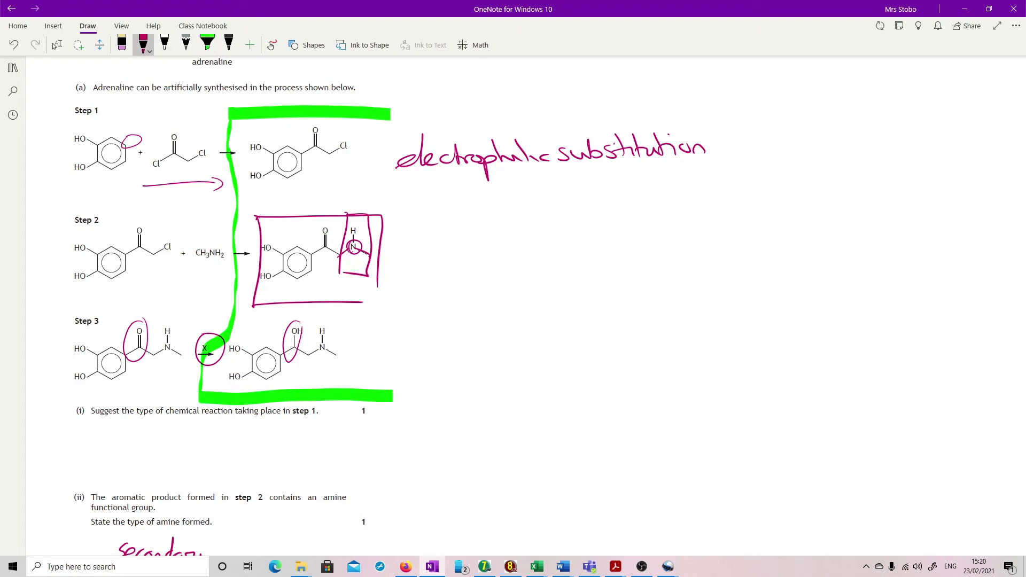
pyautogui.moveTo(487, 260); pyautogui.dragTo(485, 274)
pyautogui.moveTo(471, 234)
pyautogui.mouseDown()
pyautogui.moveTo(472, 247)
pyautogui.moveTo(518, 262)
pyautogui.mouseUp()
pyautogui.moveTo(426, 272); pyautogui.dragTo(452, 270)
pyautogui.moveTo(480, 287); pyautogui.dragTo(478, 306)
# Circle Step 1's C=O, strike through its product, and circle Step 3's chiral carbon
pyautogui.moveTo(321, 140); pyautogui.dragTo(319, 139)
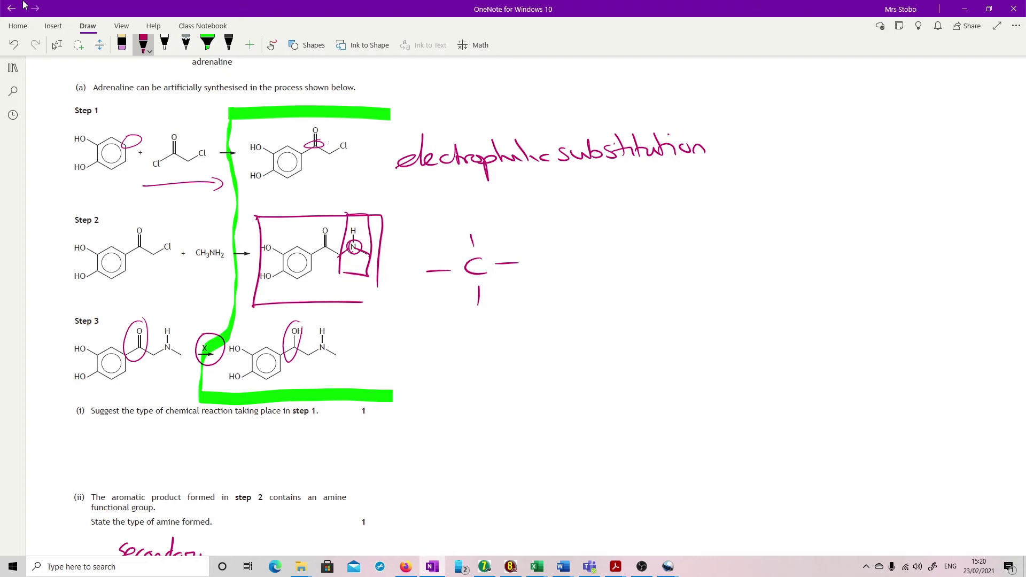
pyautogui.moveTo(241, 207); pyautogui.dragTo(371, 130)
pyautogui.moveTo(300, 346)
pyautogui.mouseDown()
pyautogui.moveTo(291, 353)
pyautogui.moveTo(298, 343)
pyautogui.mouseUp()
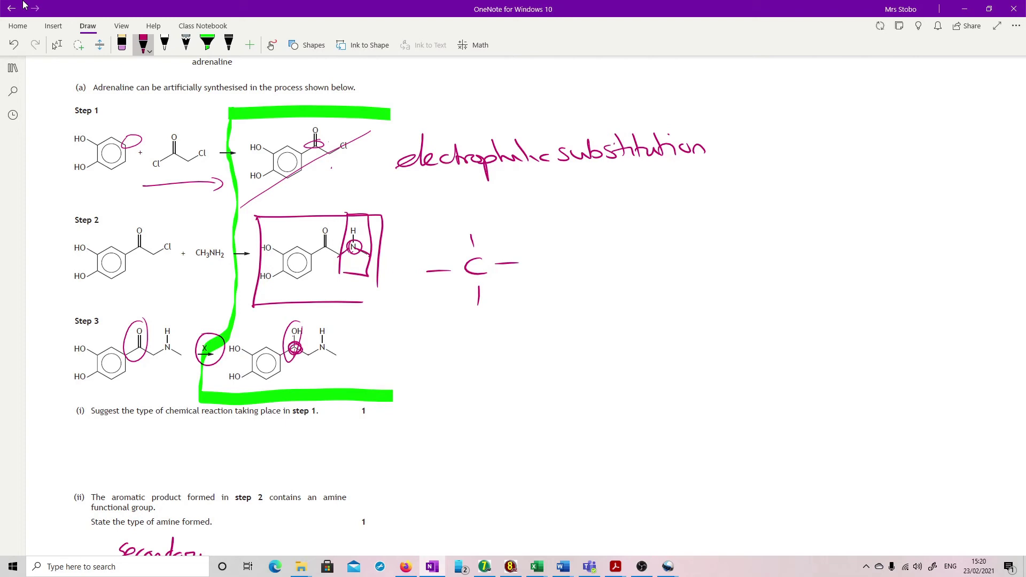
pyautogui.click(57, 45)
pyautogui.scroll(-3, 453, 408)
# Handwrite '3' as the answer to (iv) and 'ppm = mg/litre' under part (b)
pyautogui.scroll(-7, 452, 408)
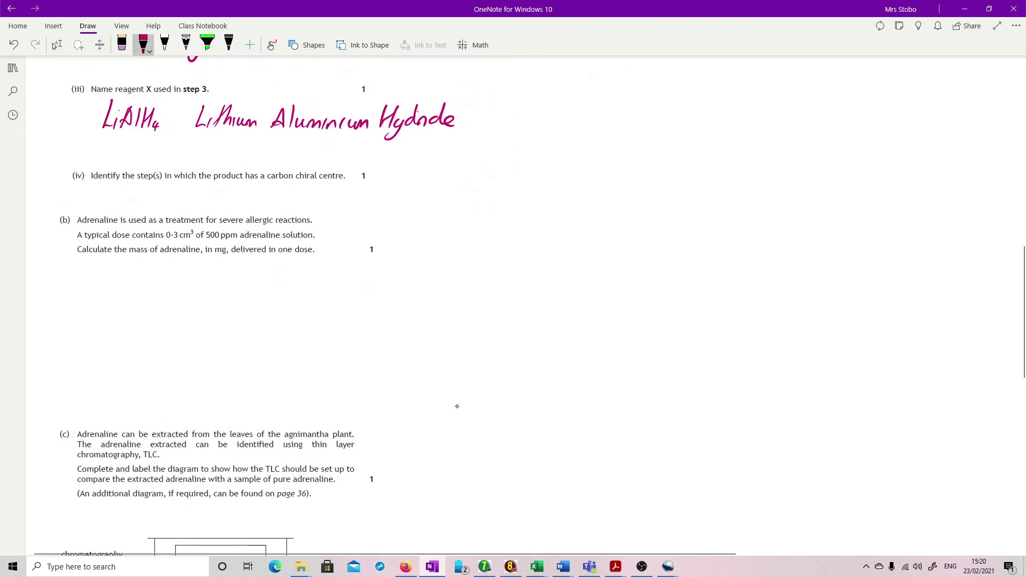
pyautogui.moveTo(138, 191)
pyautogui.mouseDown()
pyautogui.moveTo(155, 204)
pyautogui.moveTo(137, 209)
pyautogui.mouseUp()
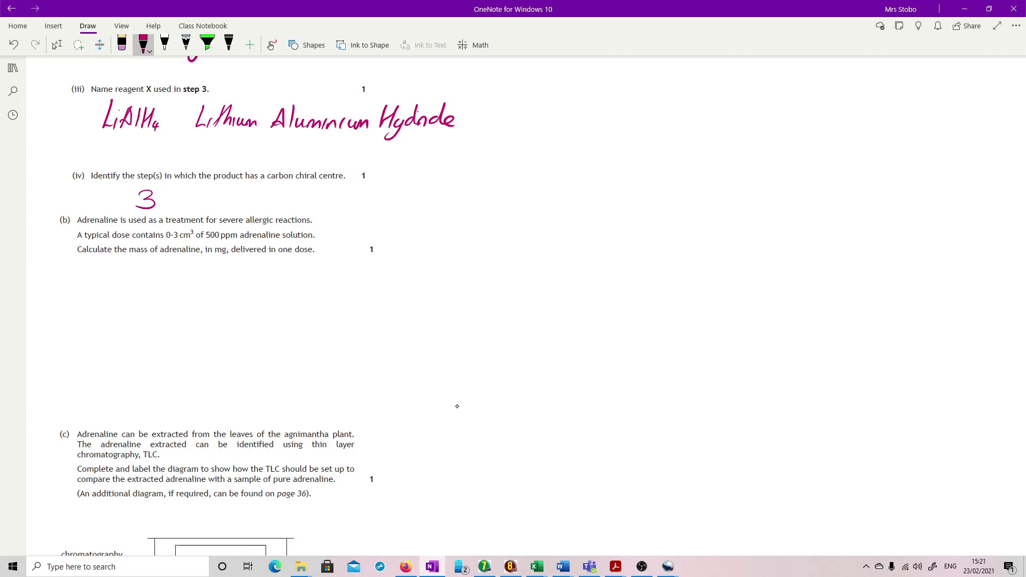
pyautogui.moveTo(107, 262)
pyautogui.mouseDown()
pyautogui.moveTo(115, 283)
pyautogui.moveTo(134, 267)
pyautogui.moveTo(170, 274)
pyautogui.mouseUp()
pyautogui.moveTo(191, 273)
pyautogui.mouseDown()
pyautogui.moveTo(205, 270)
pyautogui.moveTo(213, 286)
pyautogui.moveTo(245, 257)
pyautogui.moveTo(260, 270)
pyautogui.moveTo(269, 259)
pyautogui.mouseUp()
pyautogui.moveTo(264, 268); pyautogui.dragTo(284, 267)
pyautogui.moveTo(287, 269); pyautogui.dragTo(294, 273)
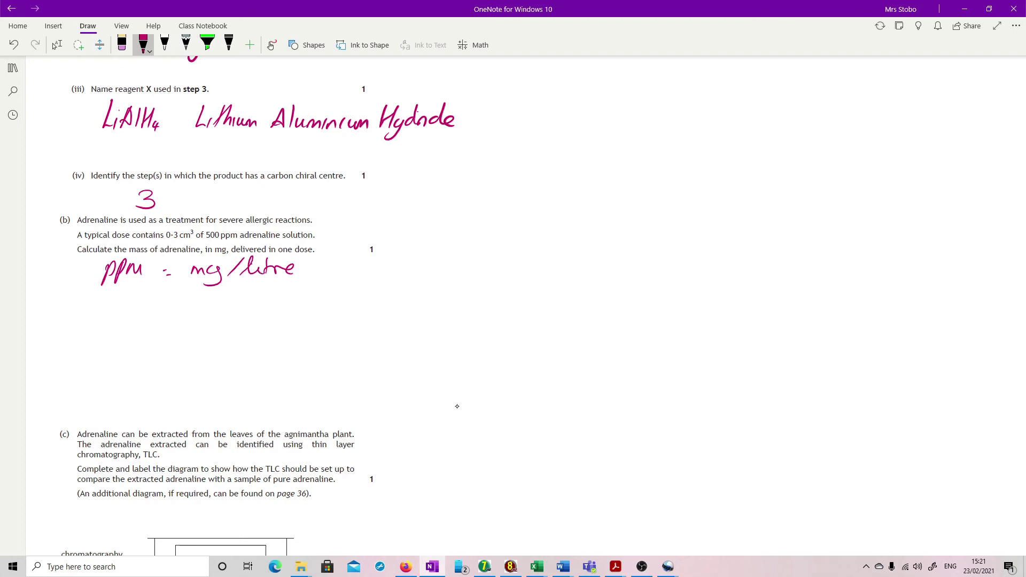
# Write the proportion 1000 → 500 mg and 0.3 → 0.15 mg
pyautogui.moveTo(146, 298)
pyautogui.mouseDown()
pyautogui.moveTo(145, 311)
pyautogui.moveTo(157, 299)
pyautogui.moveTo(294, 309)
pyautogui.mouseUp()
pyautogui.moveTo(323, 297)
pyautogui.mouseDown()
pyautogui.moveTo(322, 308)
pyautogui.moveTo(367, 311)
pyautogui.mouseUp()
pyautogui.moveTo(381, 305); pyautogui.dragTo(378, 324)
pyautogui.moveTo(170, 326)
pyautogui.mouseDown()
pyautogui.moveTo(193, 333)
pyautogui.moveTo(187, 341)
pyautogui.mouseUp()
pyautogui.click(180, 338)
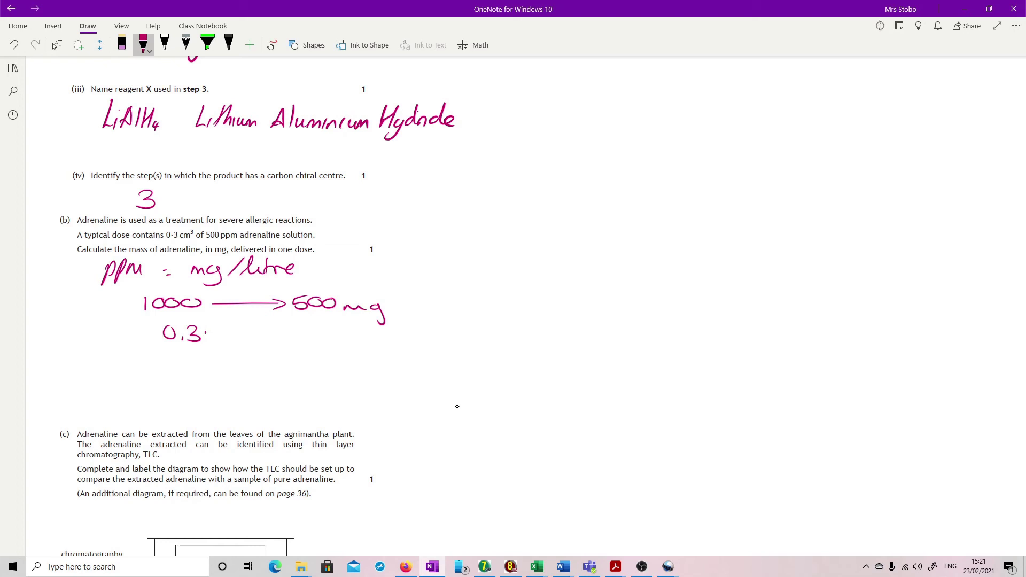
pyautogui.moveTo(221, 337)
pyautogui.mouseDown()
pyautogui.moveTo(342, 339)
pyautogui.moveTo(379, 345)
pyautogui.moveTo(391, 359)
pyautogui.mouseUp()
pyautogui.click(321, 342)
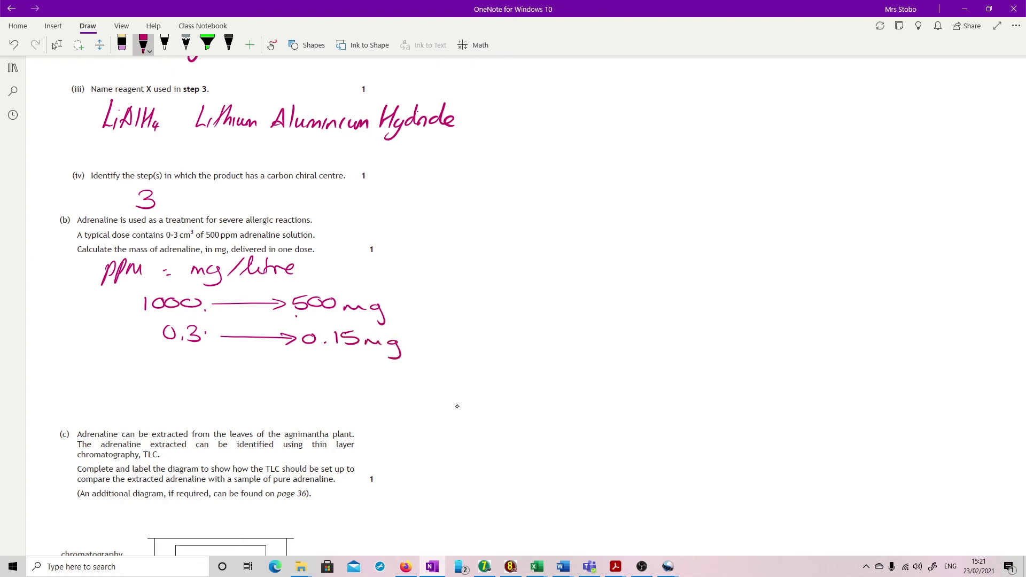
# Write the final answer '0.2 mg' below and double-underline it
pyautogui.click(329, 380)
pyautogui.moveTo(310, 368); pyautogui.dragTo(360, 382)
pyautogui.moveTo(298, 396)
pyautogui.mouseDown()
pyautogui.moveTo(379, 398)
pyautogui.moveTo(378, 376)
pyautogui.moveTo(389, 381)
pyautogui.mouseUp()
pyautogui.moveTo(399, 377); pyautogui.dragTo(392, 396)
pyautogui.click(57, 45)
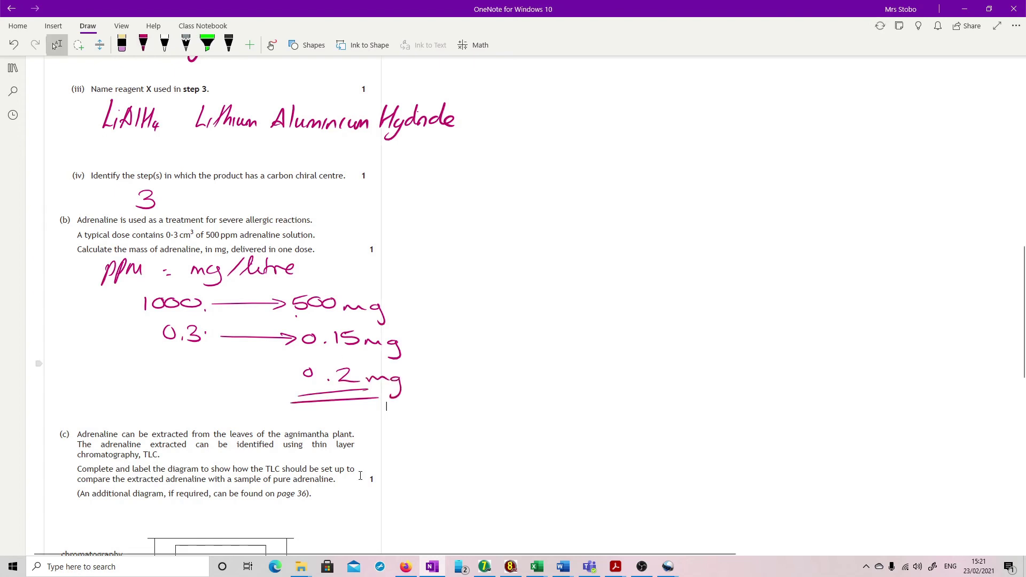
# Draw a faint start line on the TLC plate with the grey pencil
pyautogui.scroll(-5, 272, 403)
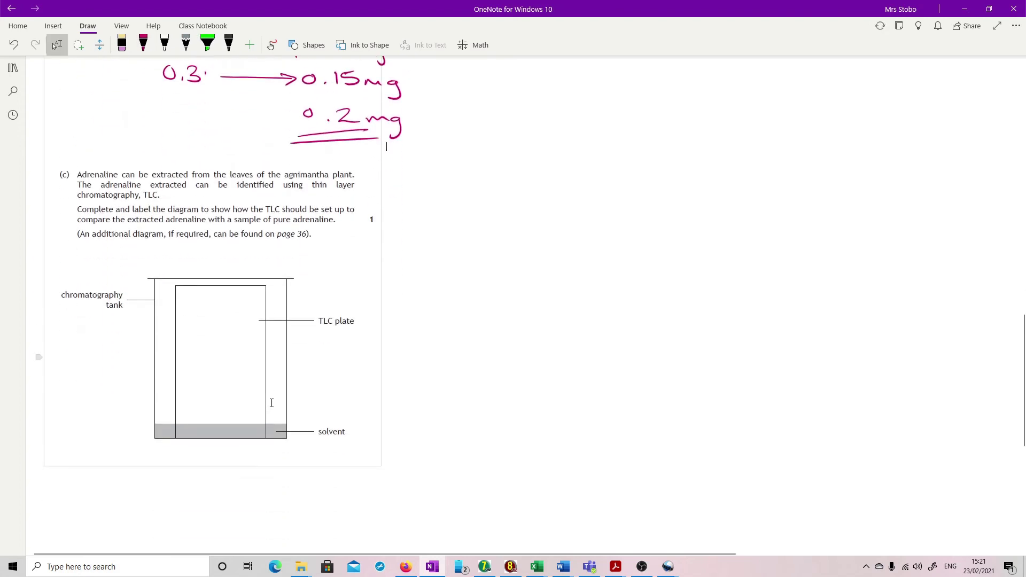
pyautogui.click(143, 45)
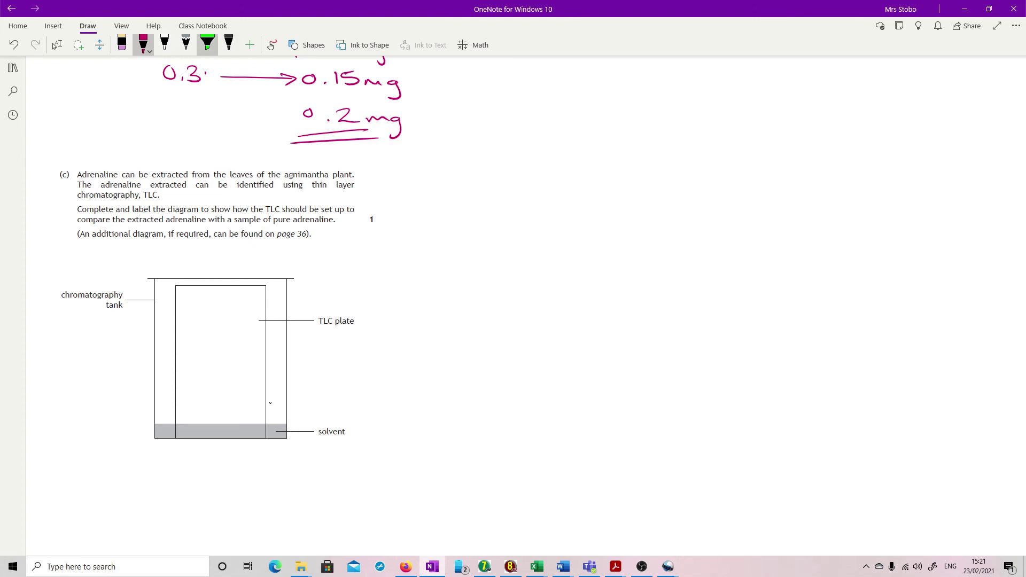
pyautogui.click(186, 44)
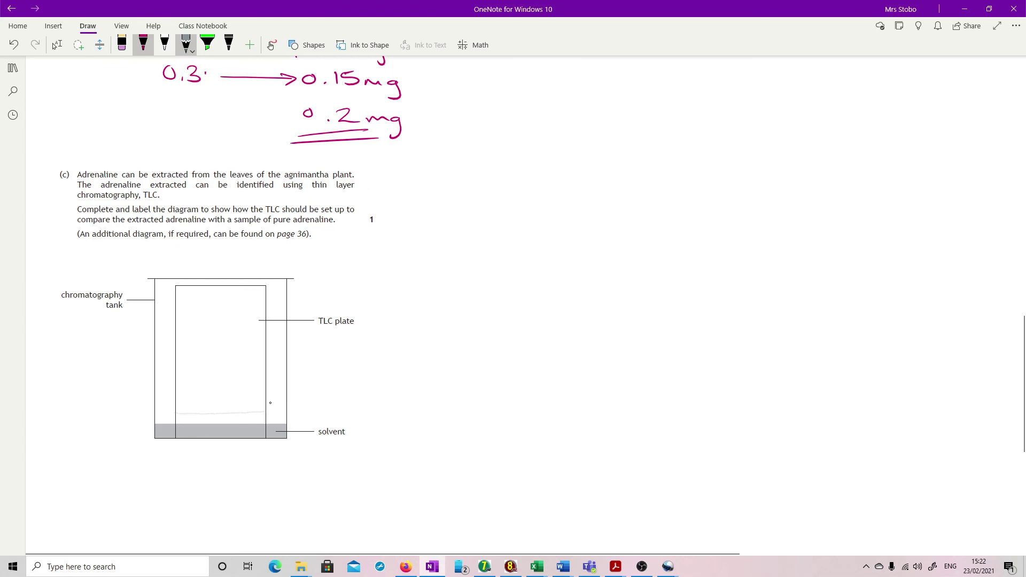
pyautogui.click(143, 45)
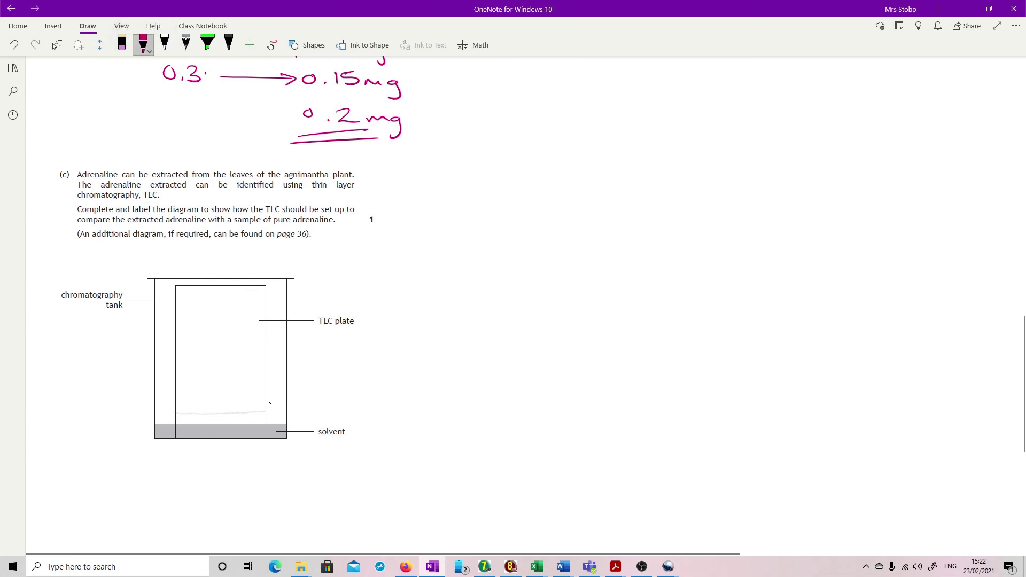
# Place an orange spot on the start line
pyautogui.click(143, 45)
pyautogui.click(171, 116)
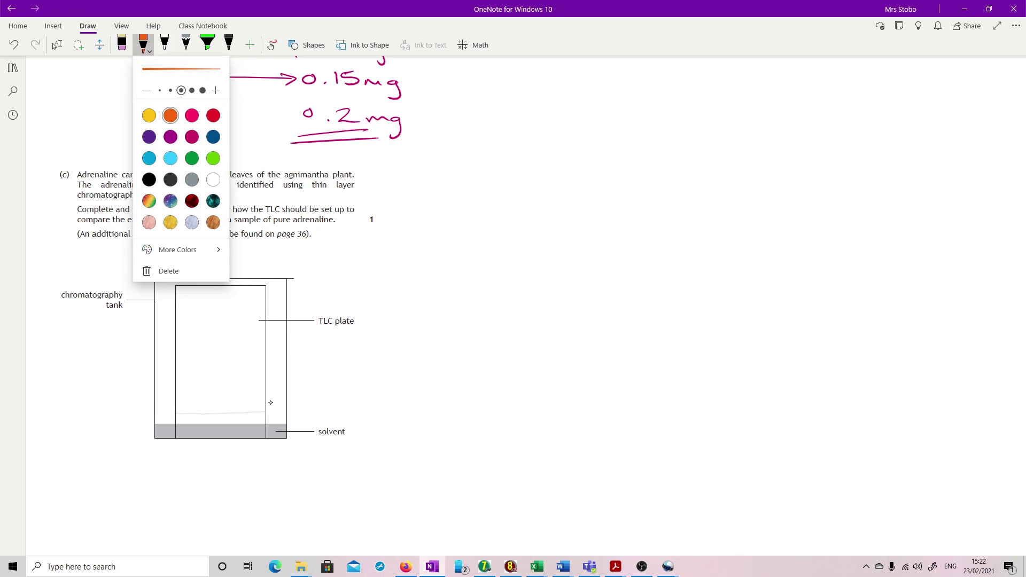
pyautogui.click(271, 402)
pyautogui.click(196, 413)
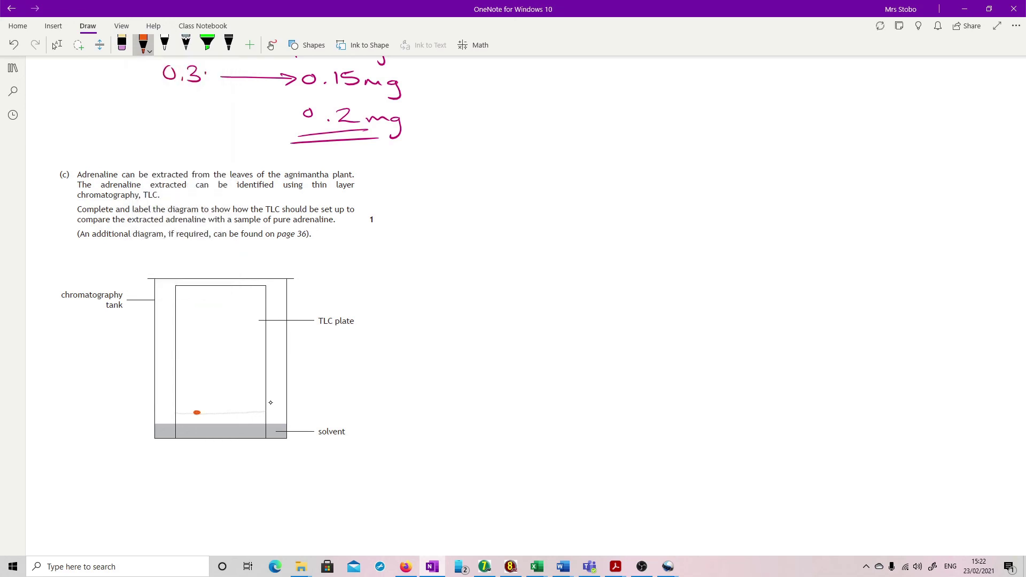
pyautogui.moveTo(197, 413); pyautogui.dragTo(196, 415)
# Place a crimson spot on the start line beside the orange one
pyautogui.click(143, 45)
pyautogui.click(192, 137)
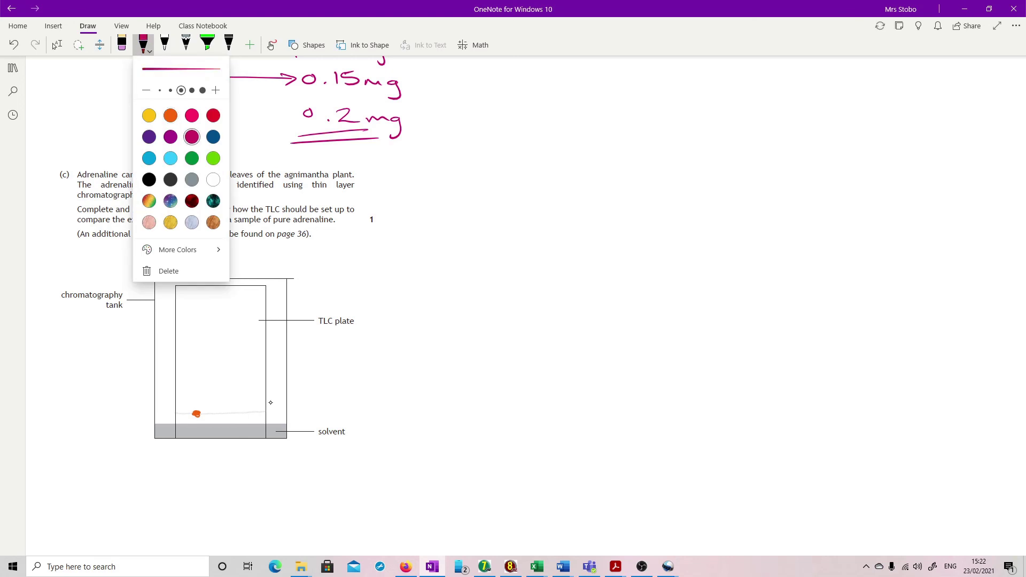
pyautogui.click(240, 414)
pyautogui.moveTo(239, 413); pyautogui.dragTo(241, 413)
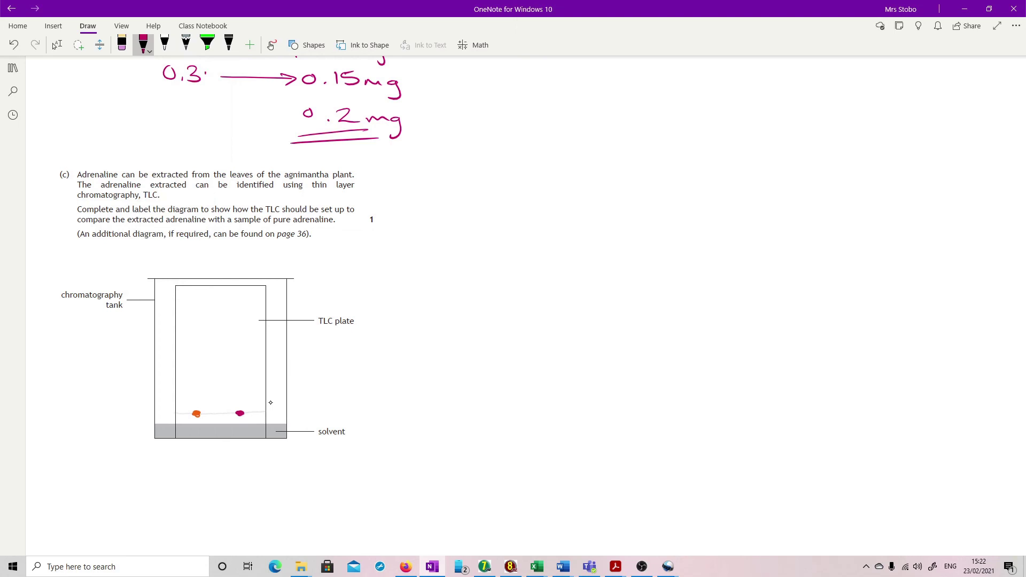
pyautogui.click(228, 45)
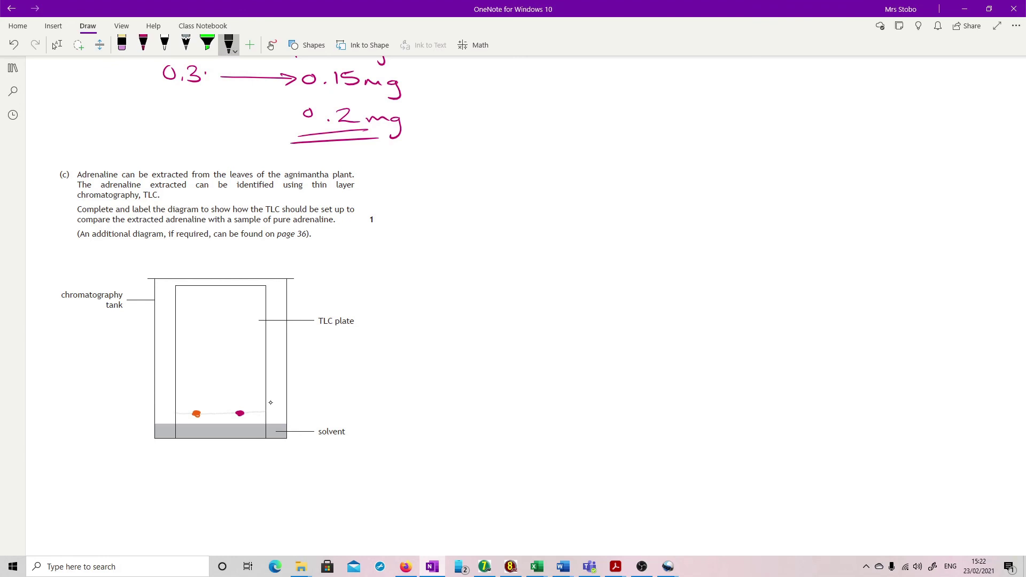
# Label the baseline 'start line', the orange spot 'extract' and the crimson spot 'pure' with leader lines
pyautogui.moveTo(266, 411); pyautogui.dragTo(442, 406)
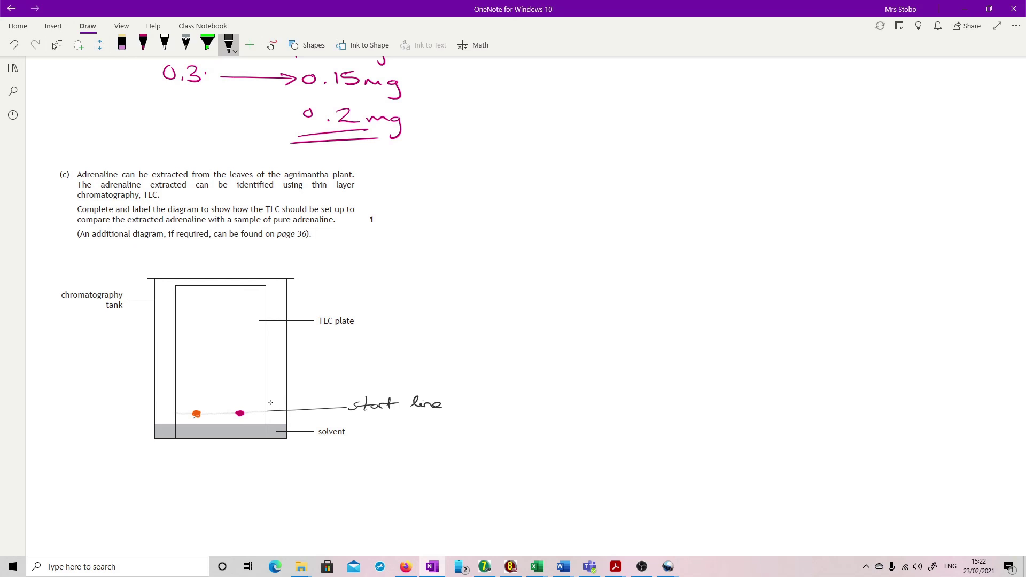
pyautogui.moveTo(195, 417)
pyautogui.mouseDown()
pyautogui.moveTo(134, 480)
pyautogui.moveTo(143, 483)
pyautogui.mouseUp()
pyautogui.moveTo(140, 476)
pyautogui.mouseDown()
pyautogui.moveTo(127, 489)
pyautogui.moveTo(144, 485)
pyautogui.mouseUp()
pyautogui.moveTo(138, 478); pyautogui.dragTo(169, 489)
pyautogui.moveTo(164, 479); pyautogui.dragTo(174, 476)
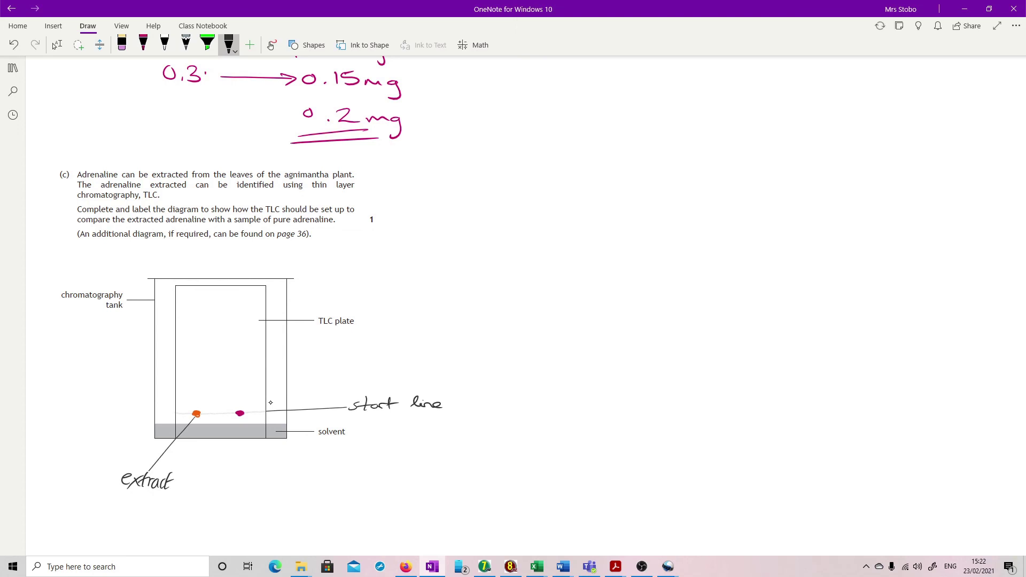
pyautogui.moveTo(243, 415)
pyautogui.mouseDown()
pyautogui.moveTo(251, 464)
pyautogui.moveTo(241, 498)
pyautogui.mouseUp()
pyautogui.moveTo(241, 482); pyautogui.dragTo(273, 478)
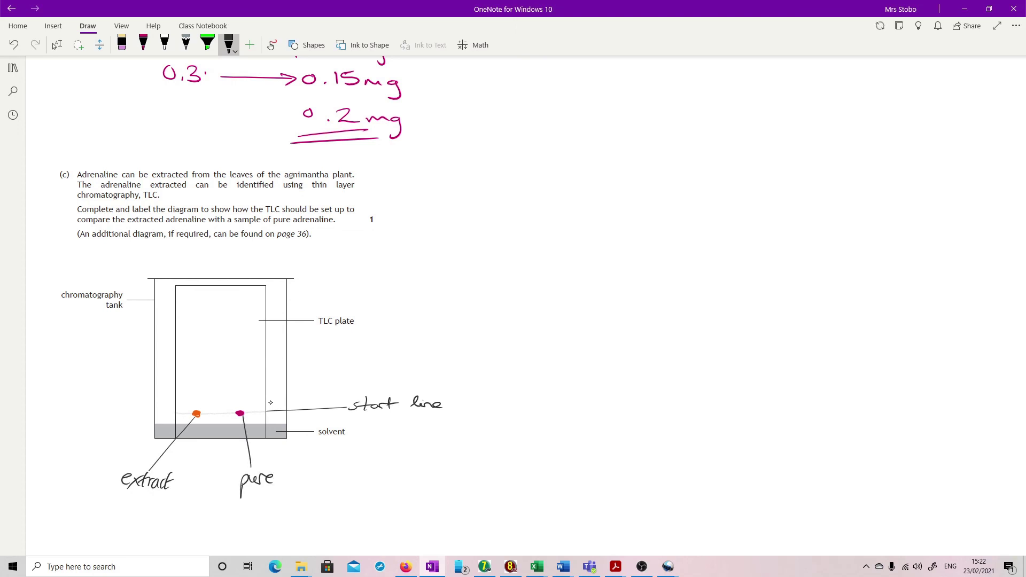